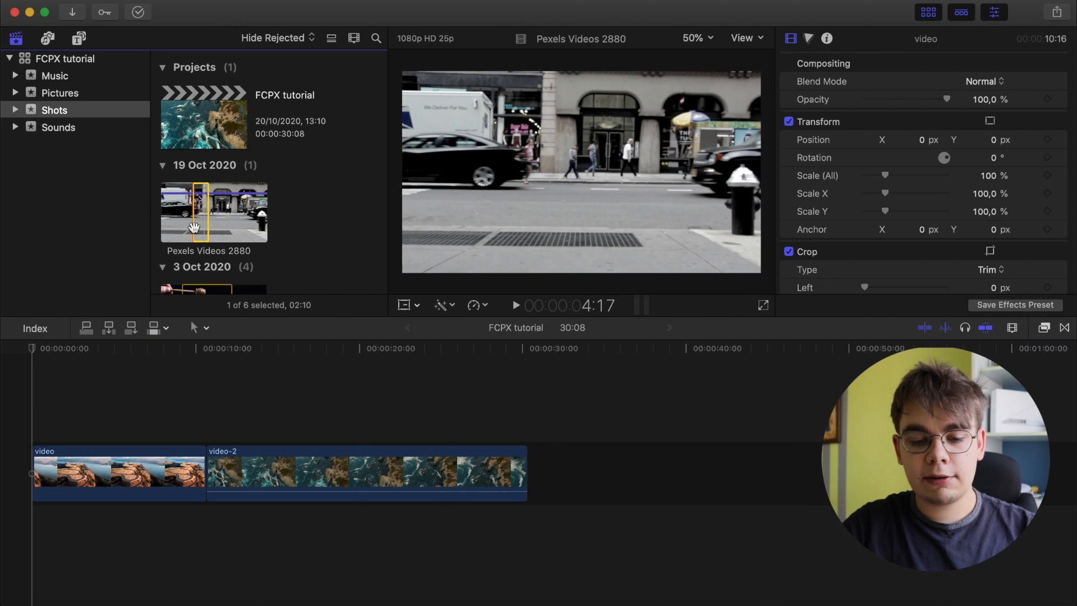
Step: Connect the selected range of the Pexels Videos 2880 shot above the first clip at the start of the timeline
left_click(197, 227)
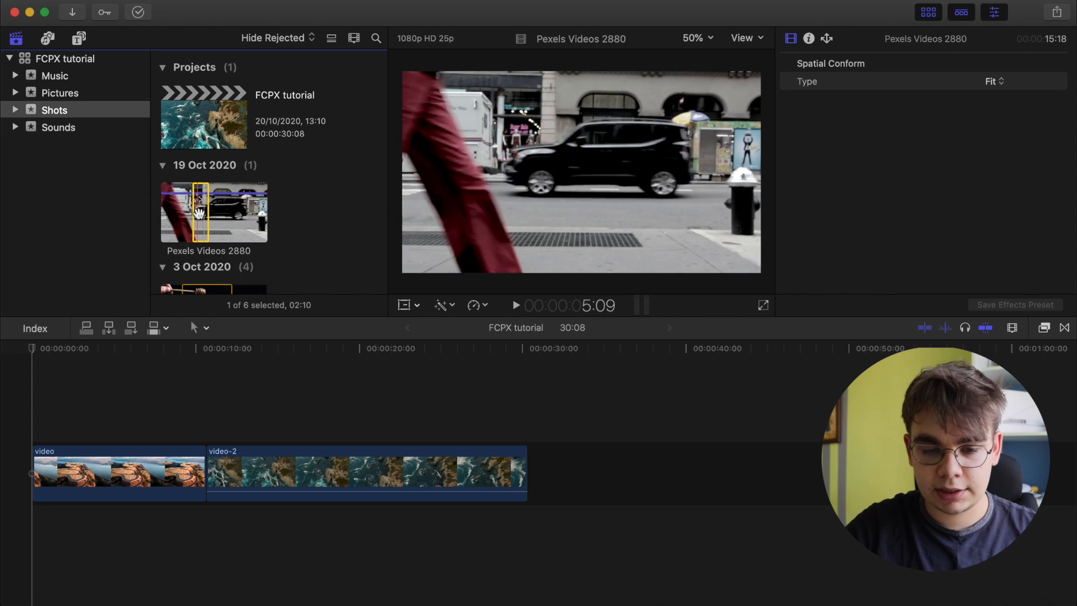
left_click_drag(203, 212, 34, 405)
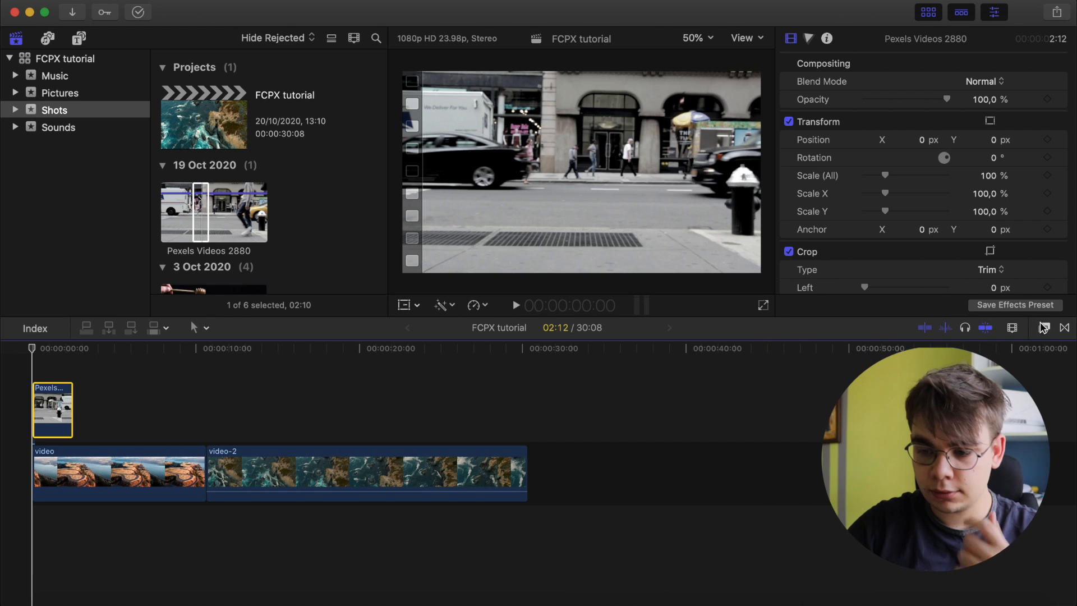
Step: Search the effects for "mas" and apply Draw Mask to the connected street clip
left_click(1068, 331)
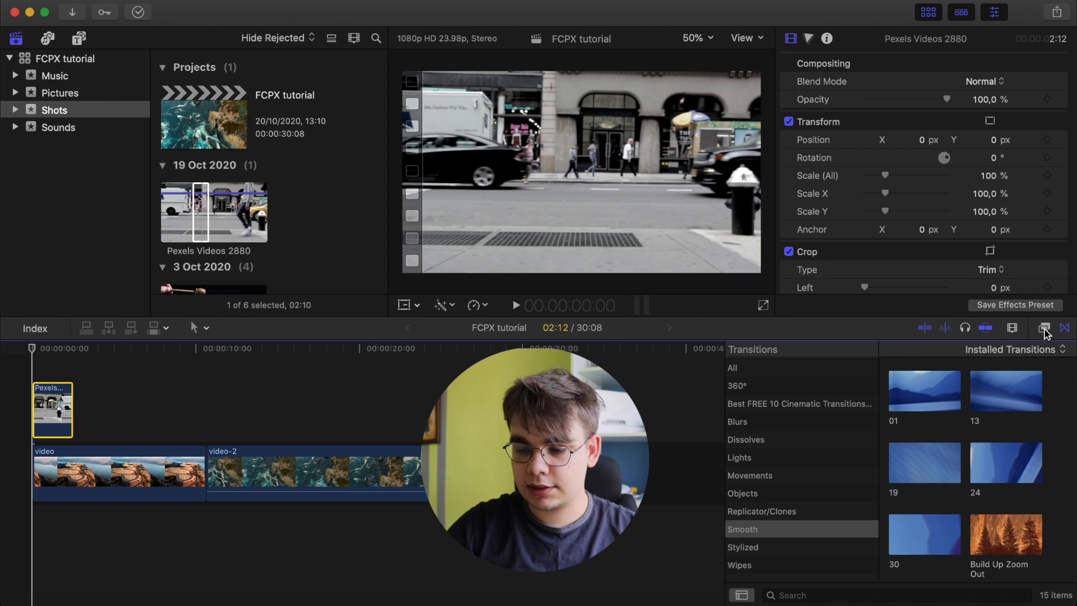
left_click(1045, 330)
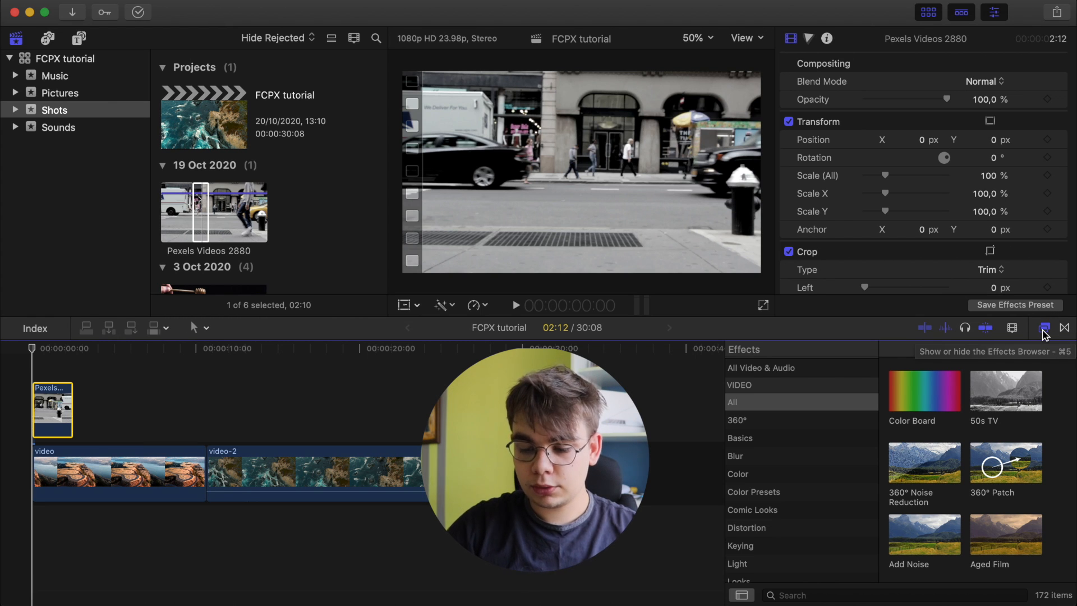
left_click(799, 595)
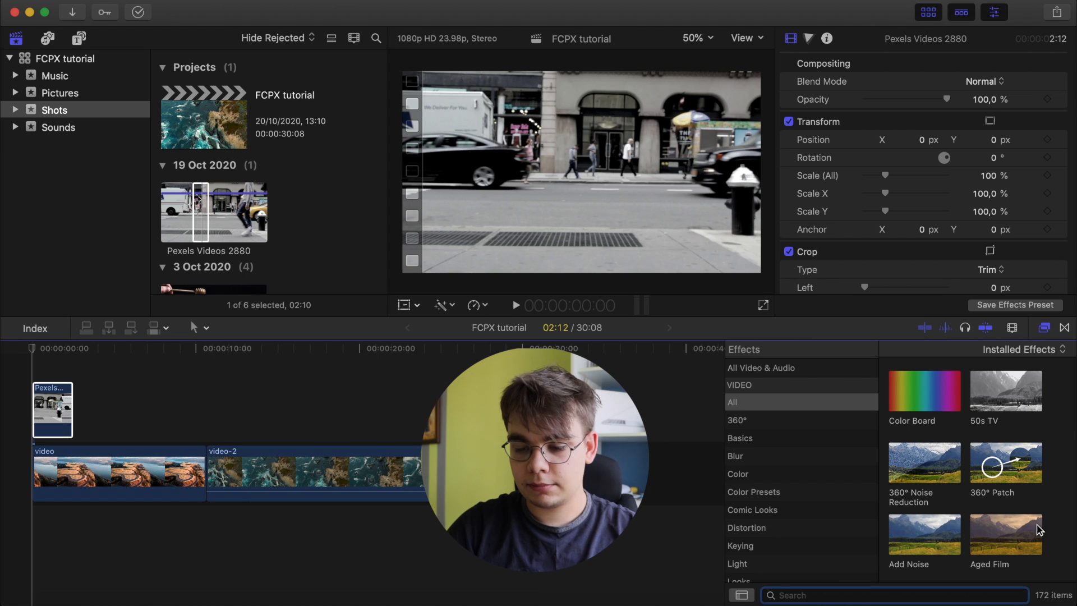
type("mas")
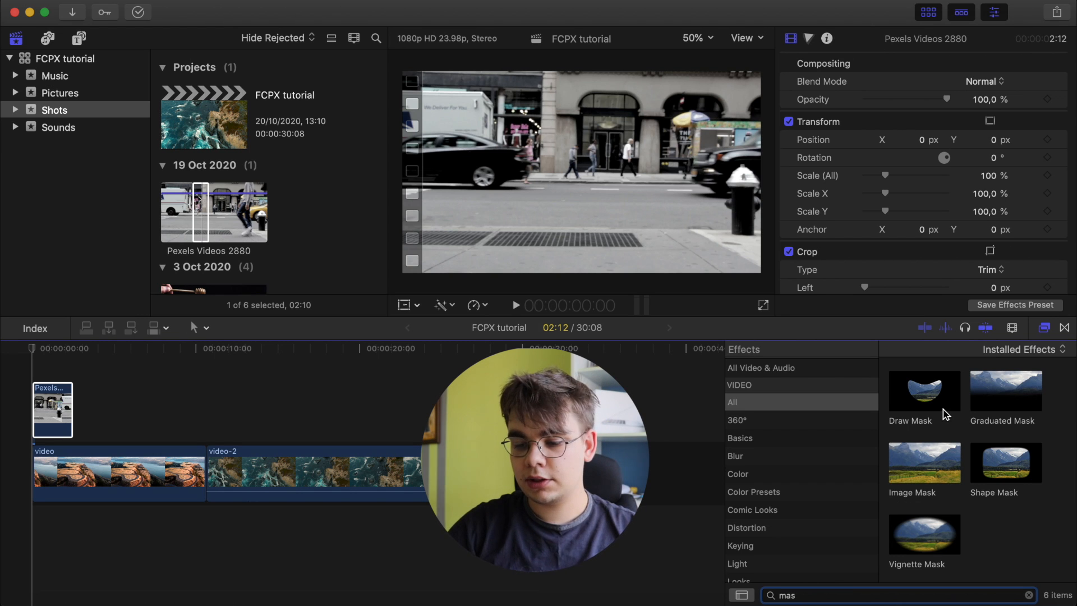
mouse_move(909, 396)
left_mouse_down()
mouse_move(864, 386)
mouse_move(17, 429)
mouse_move(55, 409)
left_mouse_up()
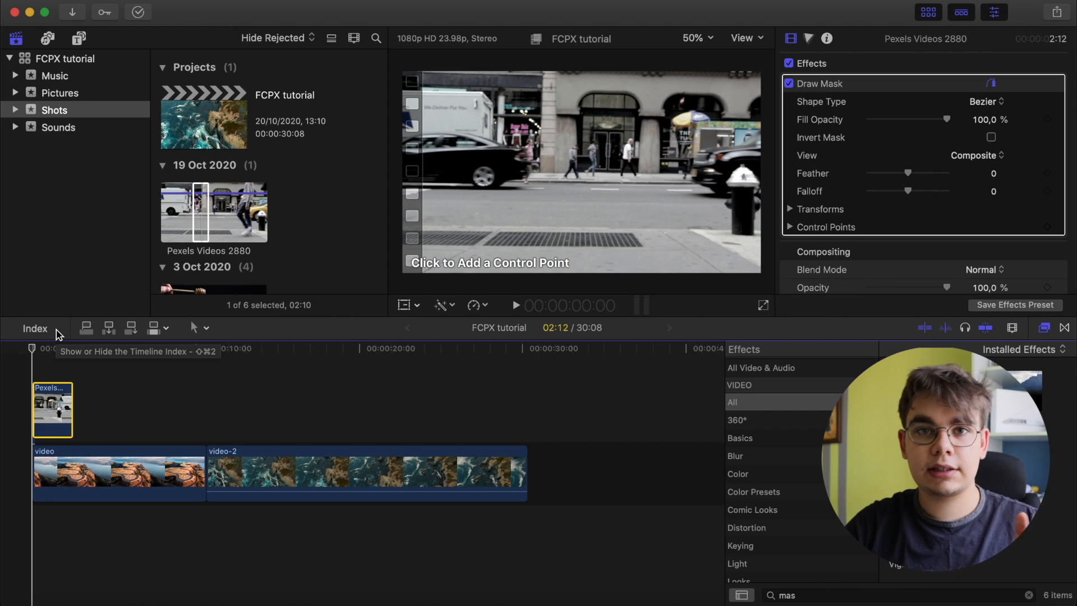
Step: At 1:00, draw a closed mask around the sliver of street behind the passer-by's trailing leg, extending past the frame's left edge
key("space")
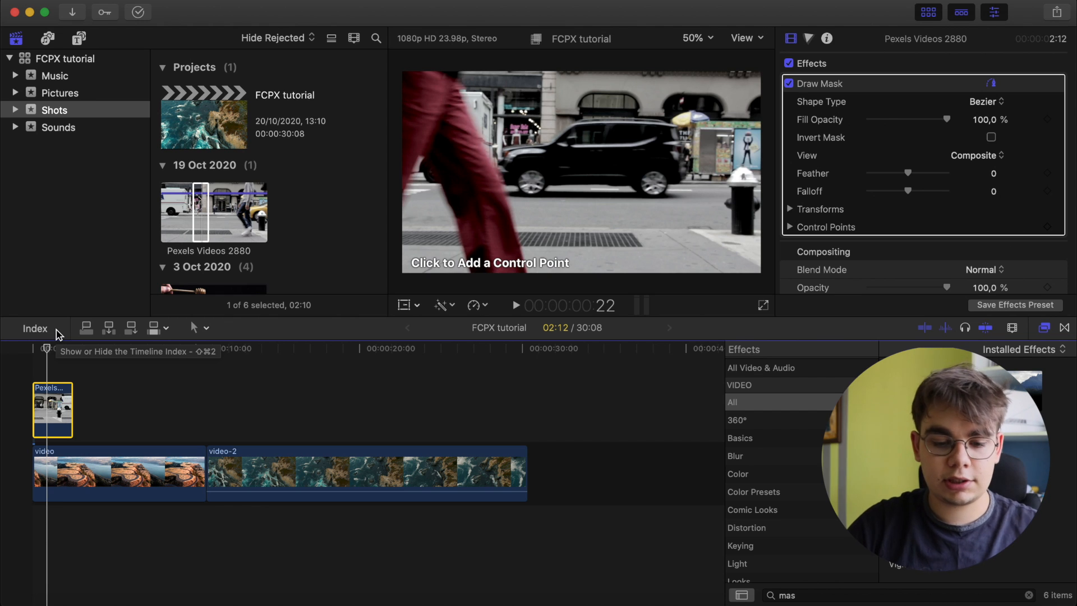
key("Right")
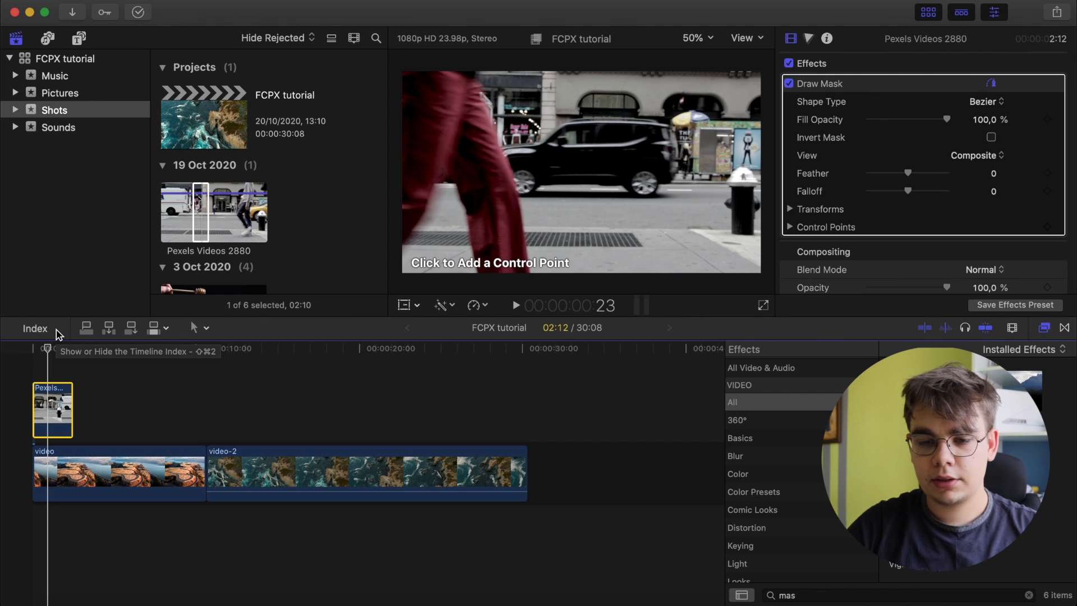
key("Right")
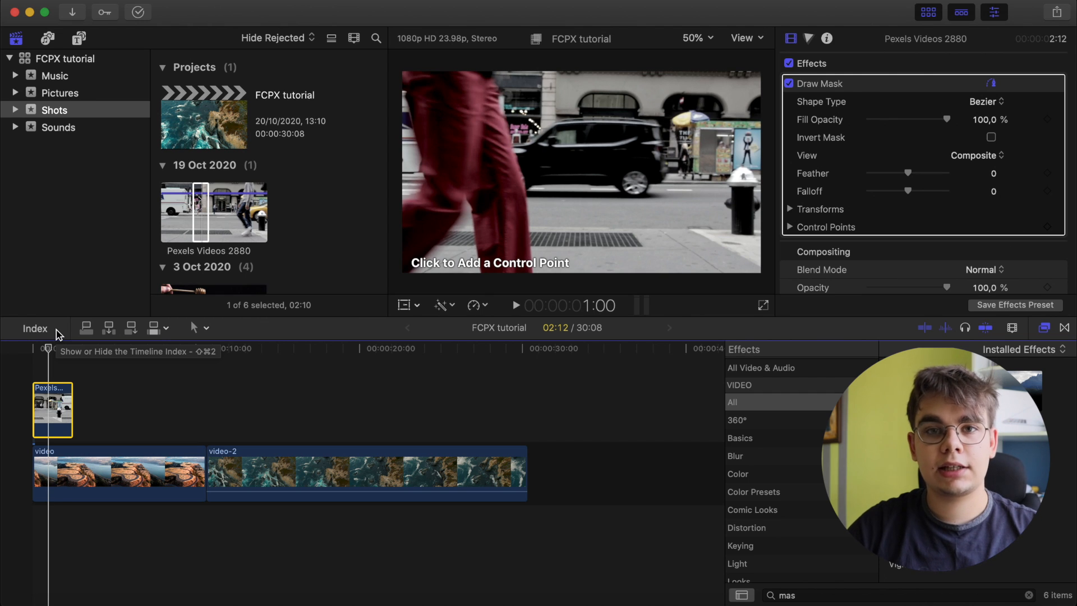
left_click(401, 85)
left_click(409, 106)
left_click(417, 144)
left_click(423, 175)
left_click(418, 191)
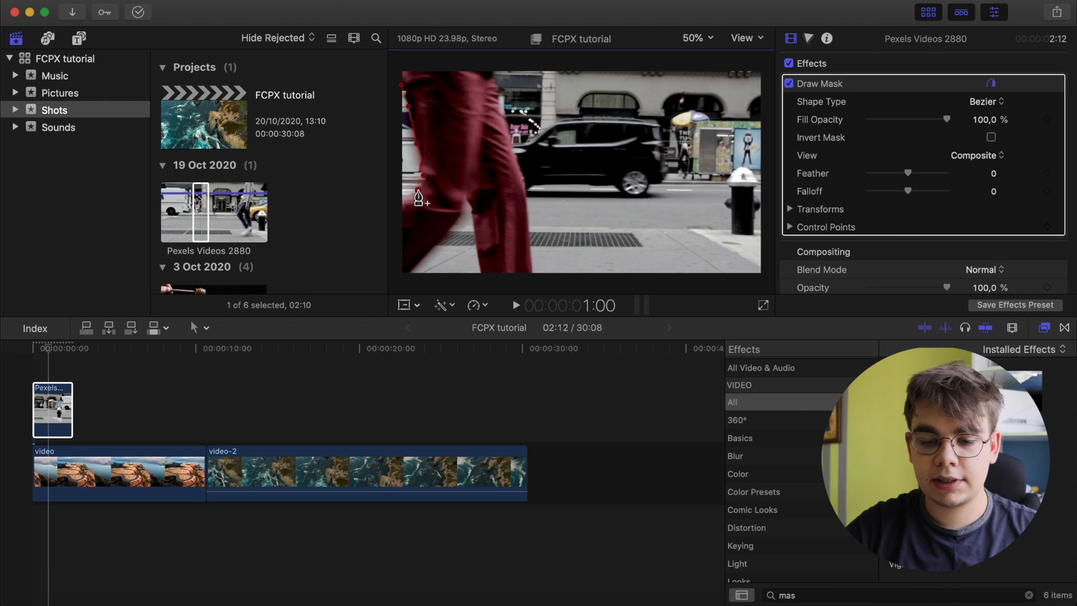
left_click(398, 207)
left_click(397, 180)
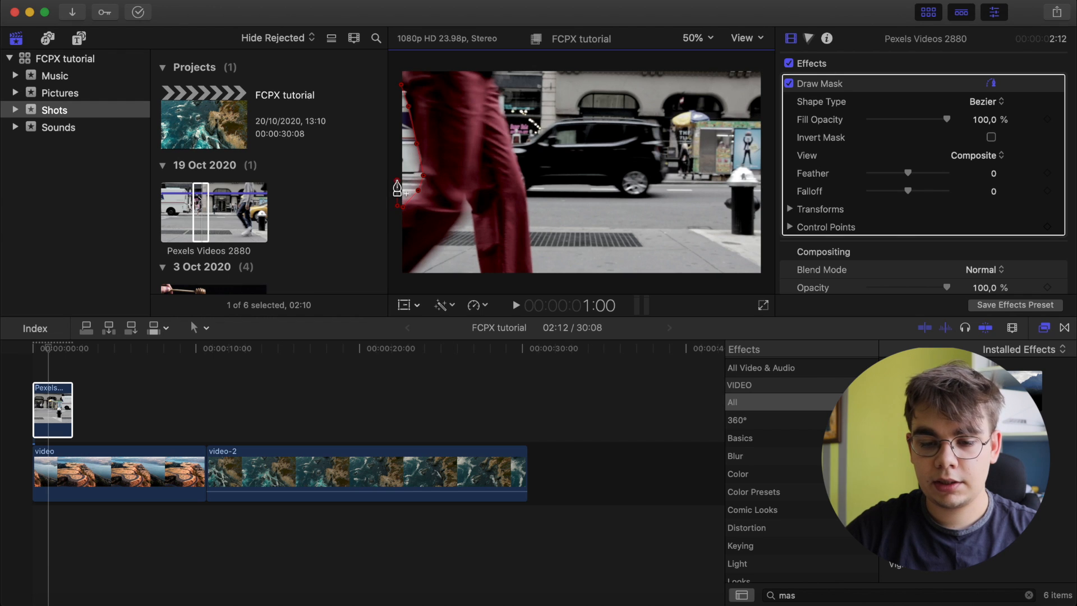
left_click(391, 139)
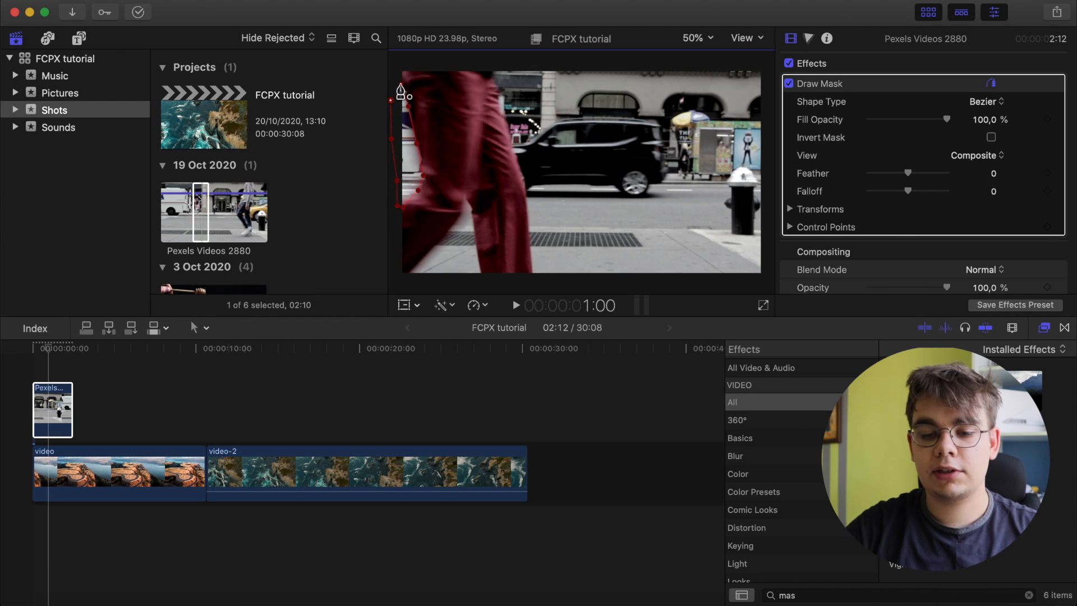
left_click(402, 85)
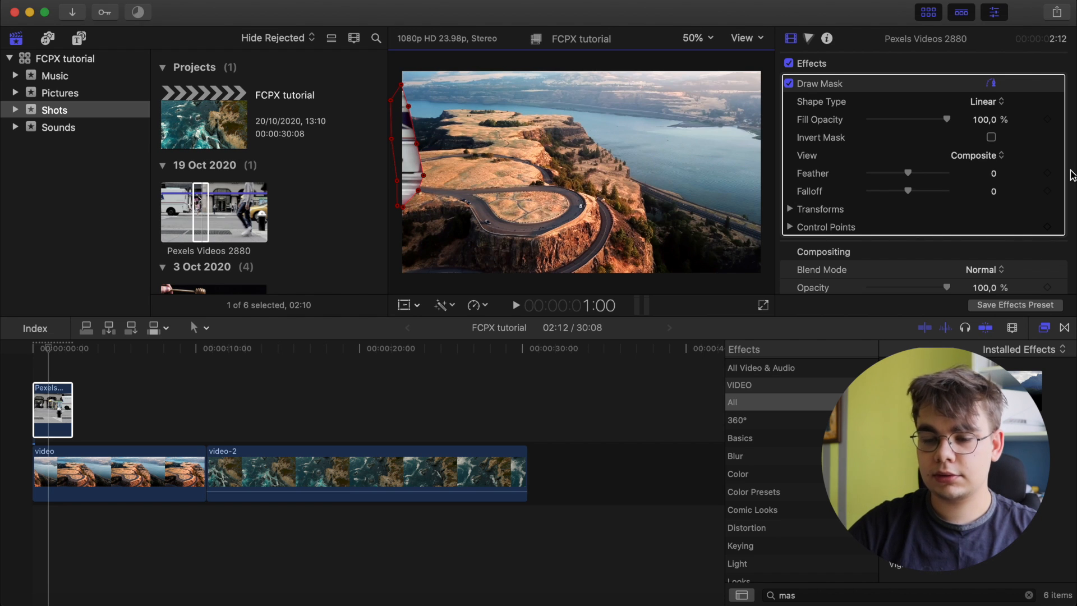
Step: Set the mask's view to Original and add keyframes at 1:00 for its position, rotation, scale and control points
left_click(988, 157)
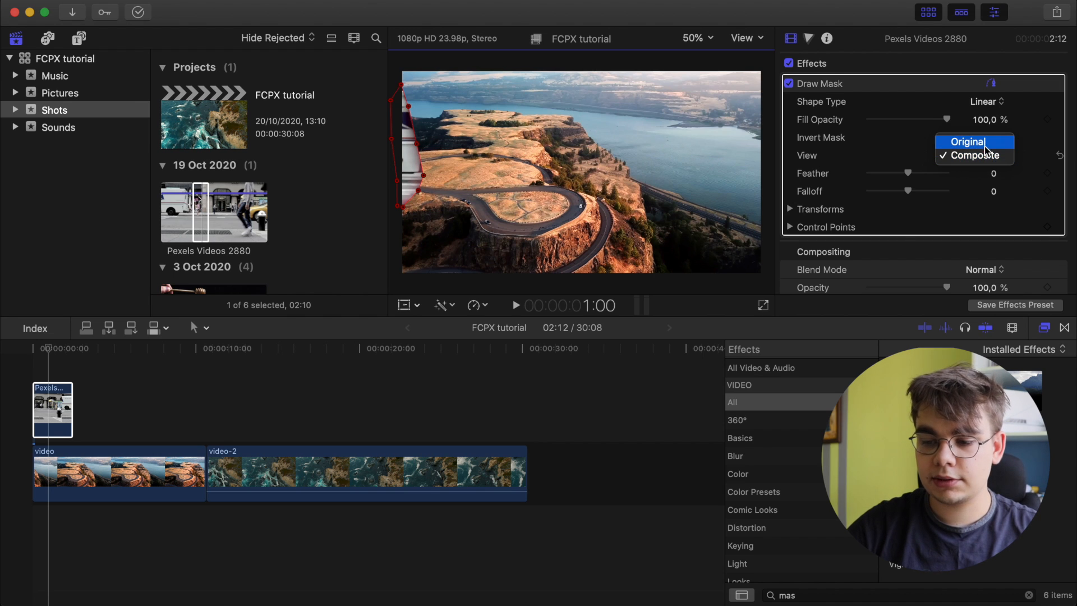
left_click(983, 144)
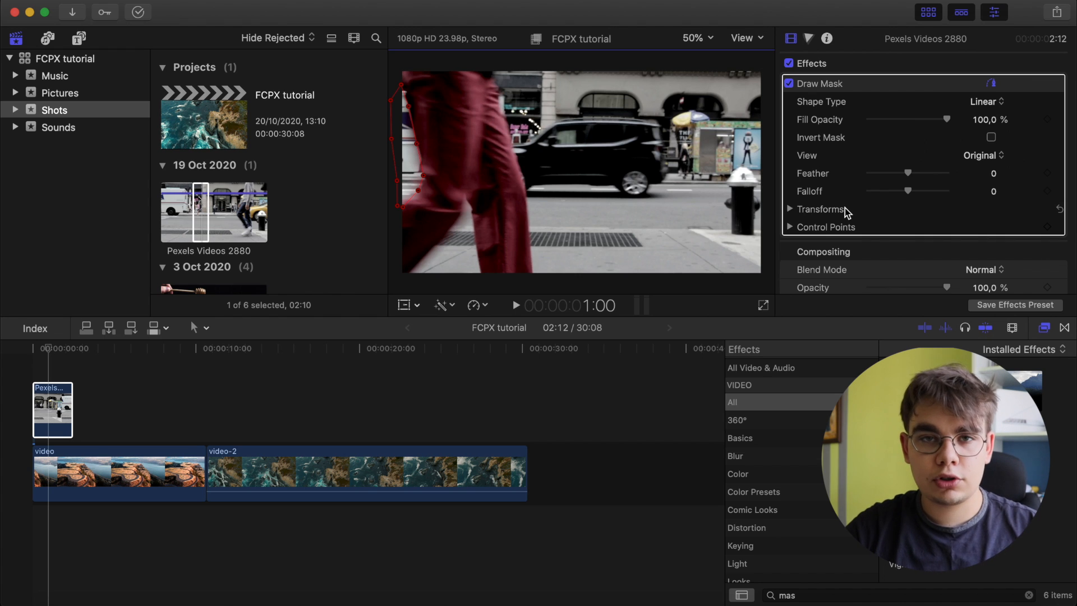
left_click(790, 209)
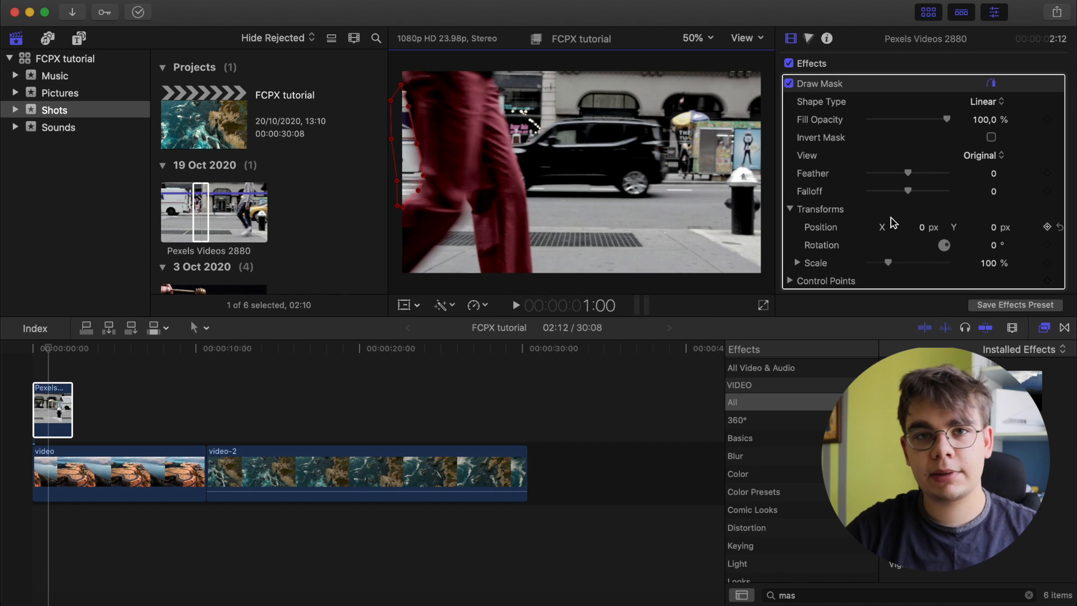
scroll(944, 247, "down", 2)
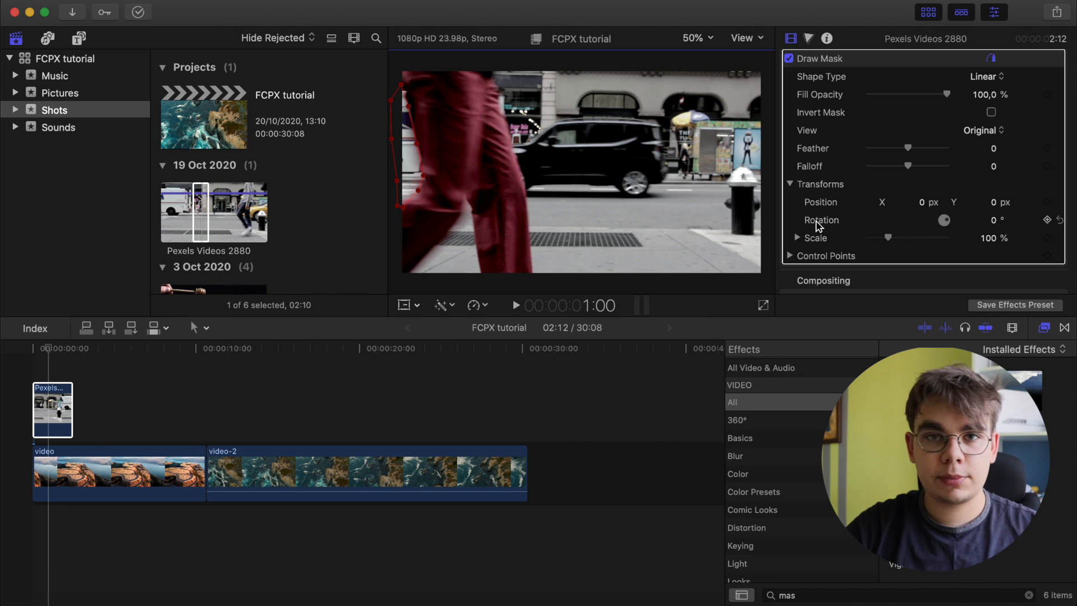
left_click(791, 256)
left_click(792, 257)
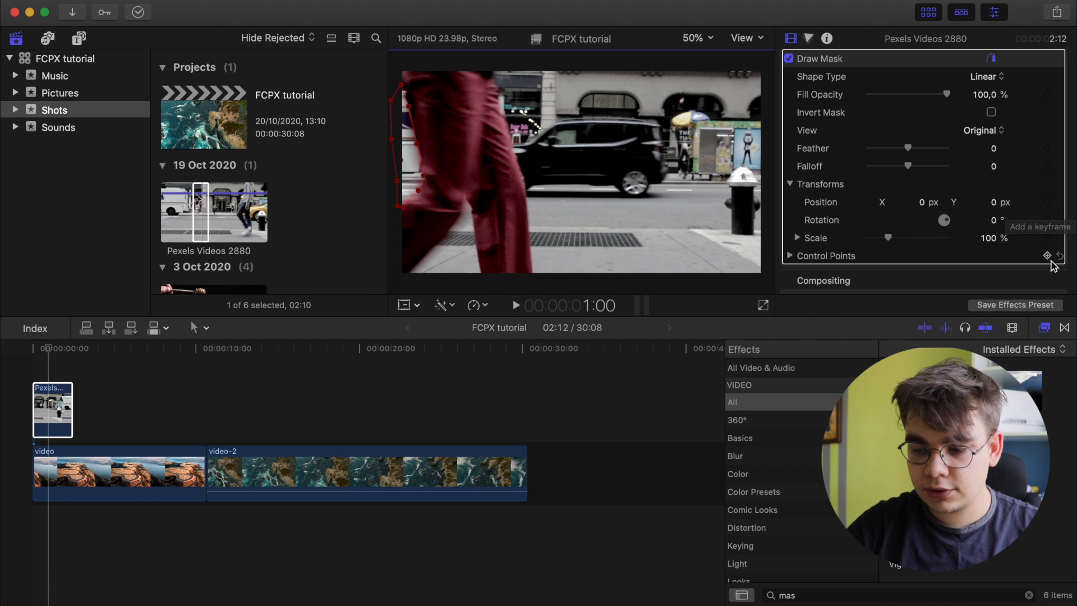
left_click(1047, 202)
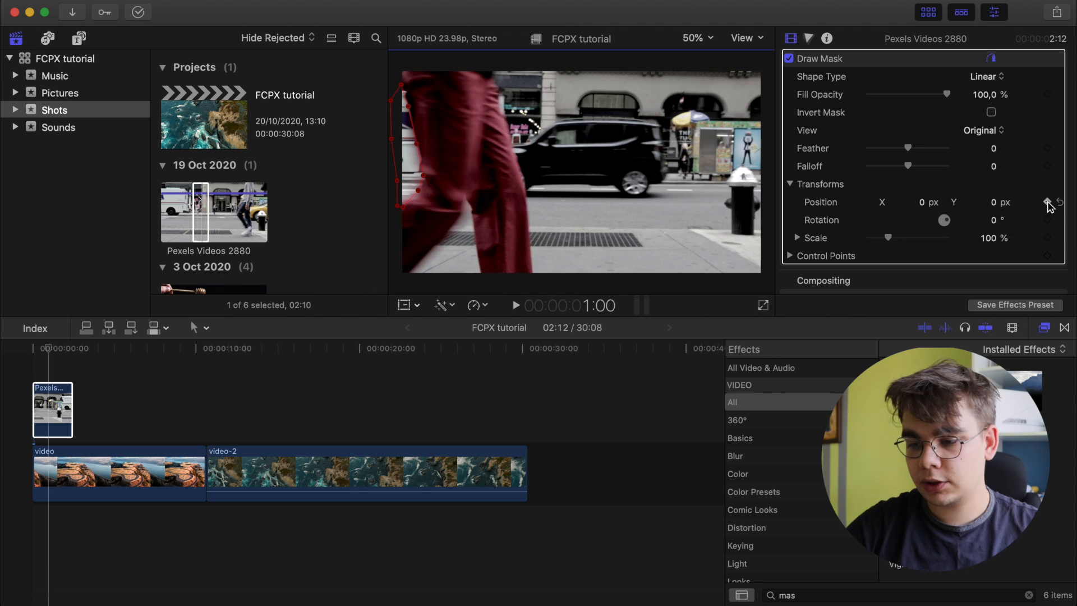
left_click(1048, 220)
left_click(1047, 237)
left_click(1047, 256)
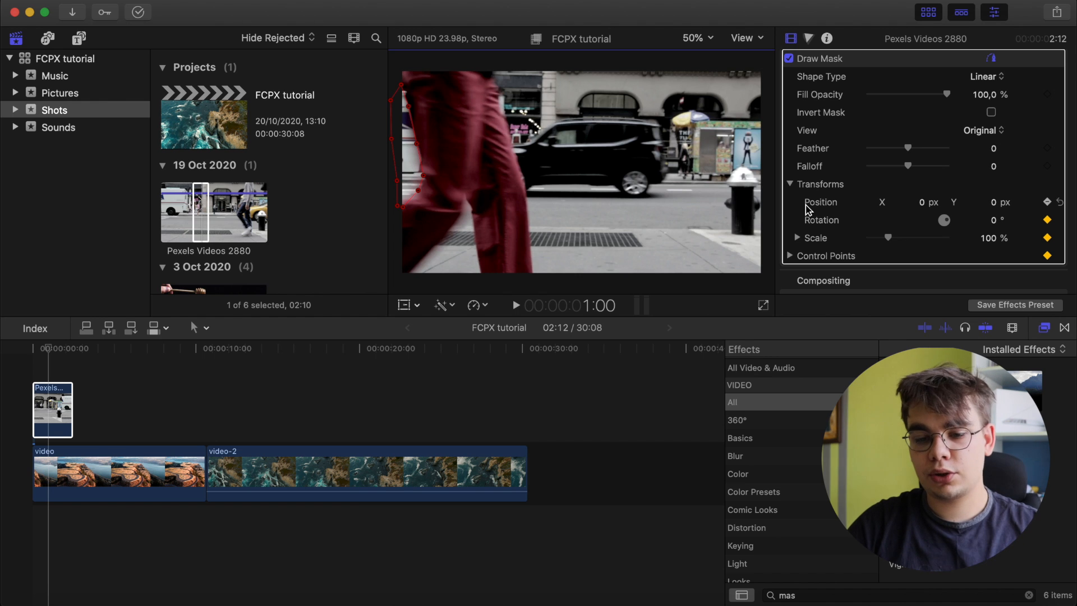
Step: At 1:01, reshape the mask's control points to follow the back edge of the red trousers, and compare it with the previous frame
key("Right")
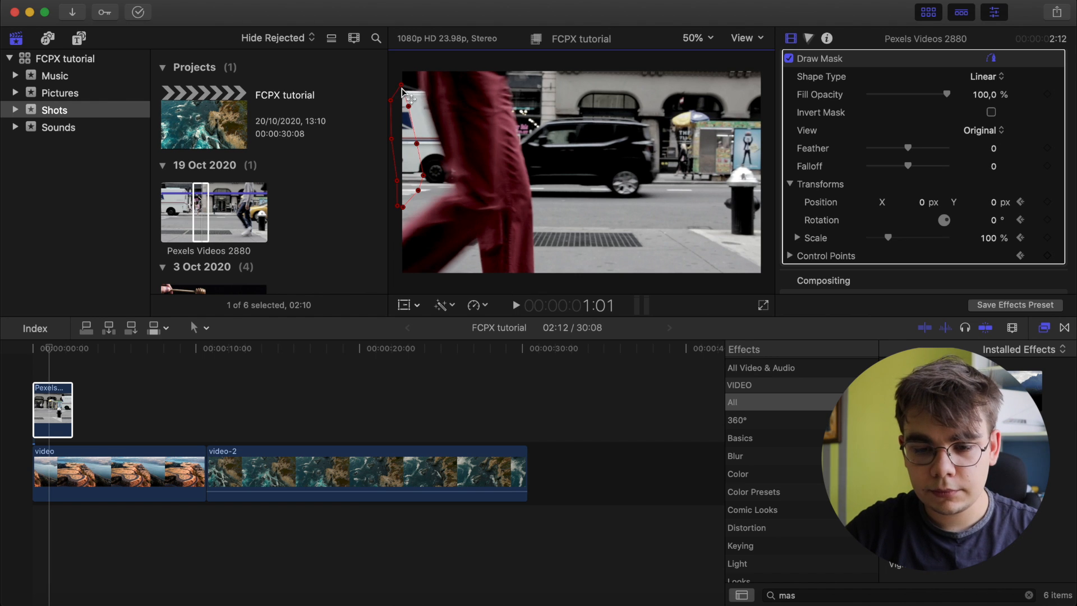
left_click_drag(401, 85, 402, 72)
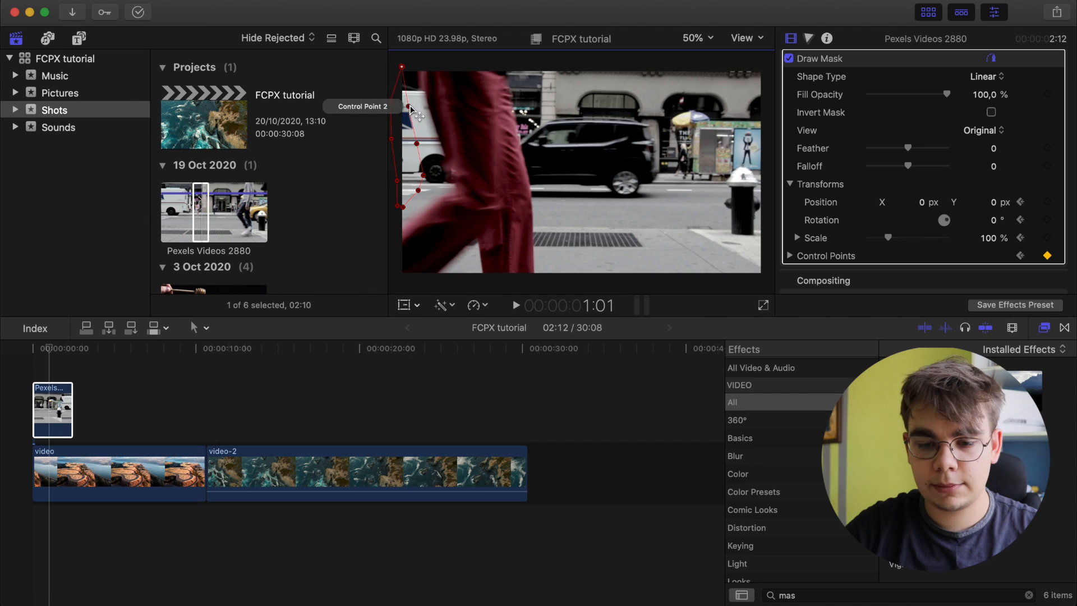
left_click_drag(402, 66, 421, 63)
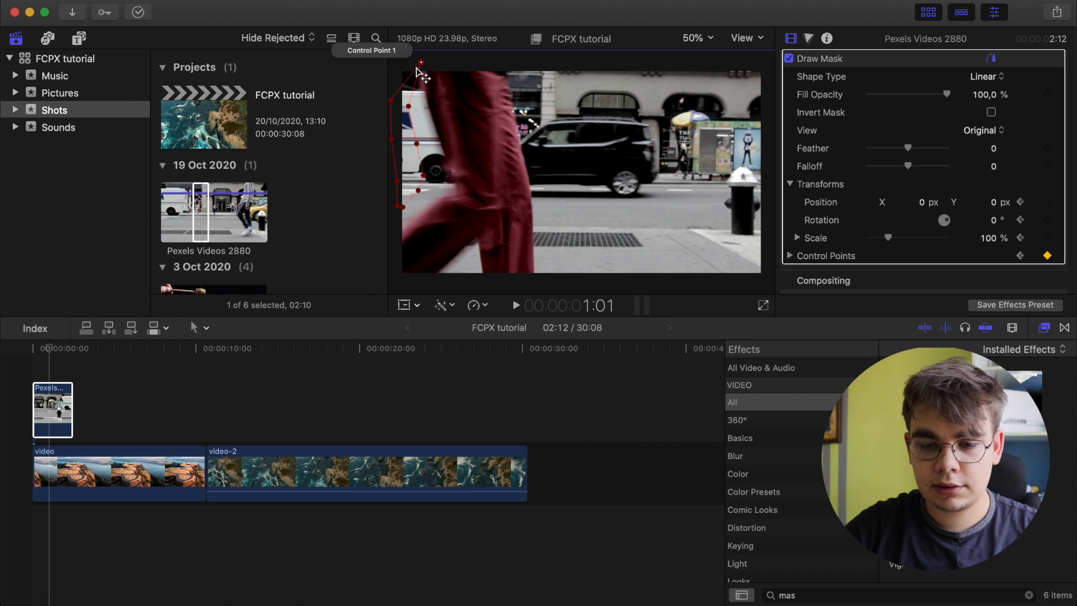
left_click_drag(391, 100, 393, 64)
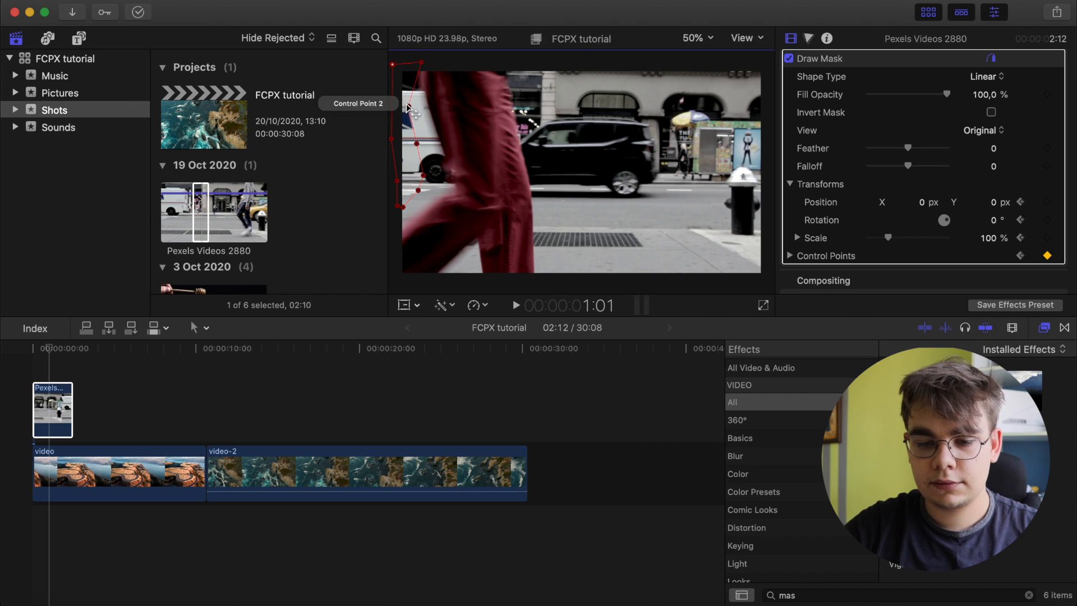
left_click_drag(408, 106, 427, 107)
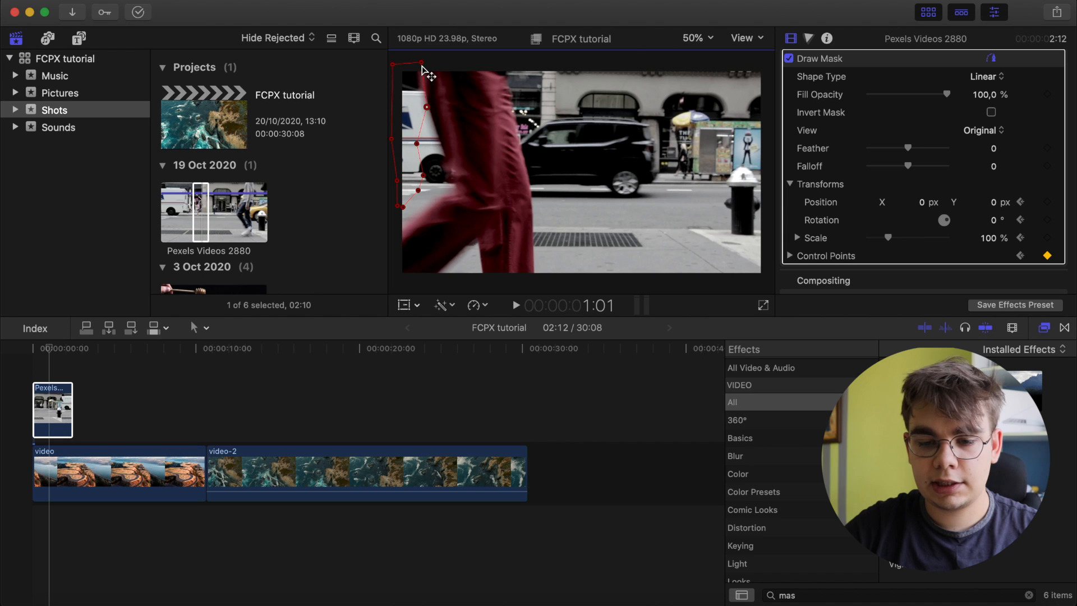
left_click_drag(417, 143, 398, 236)
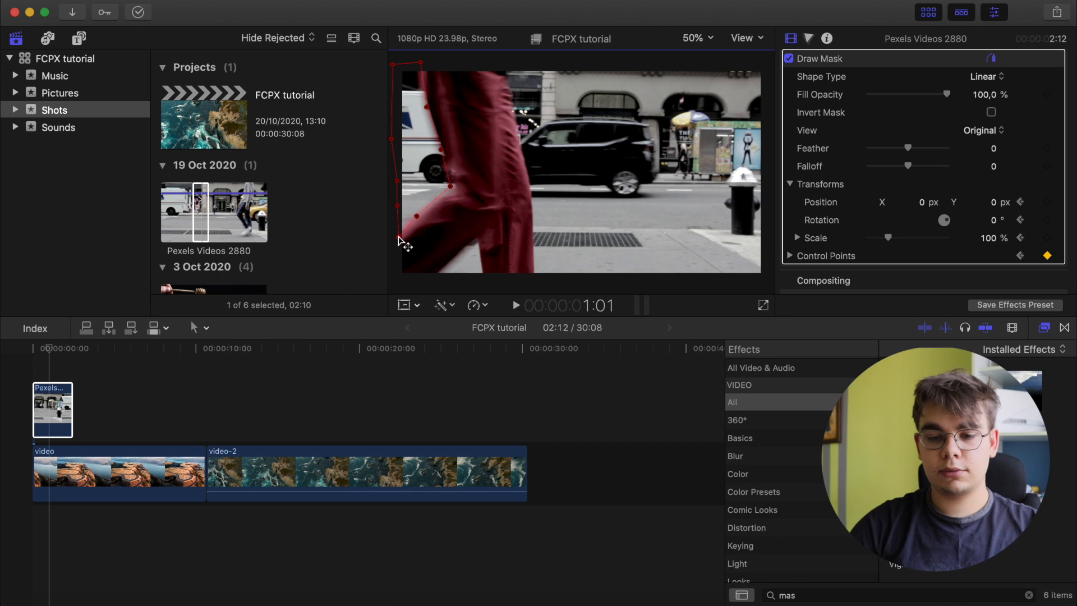
key("Left")
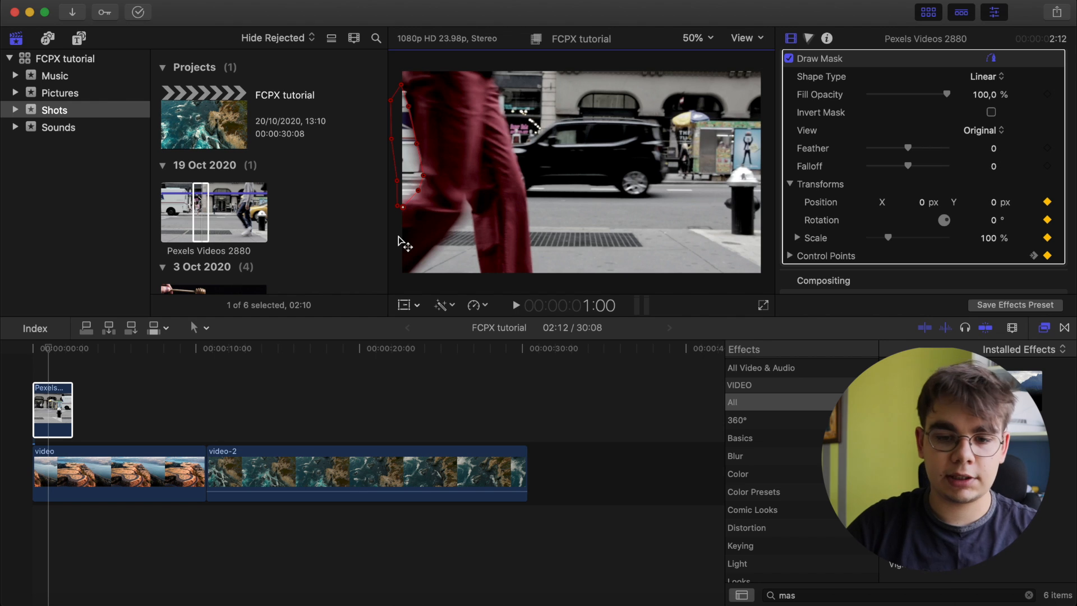
key("Right")
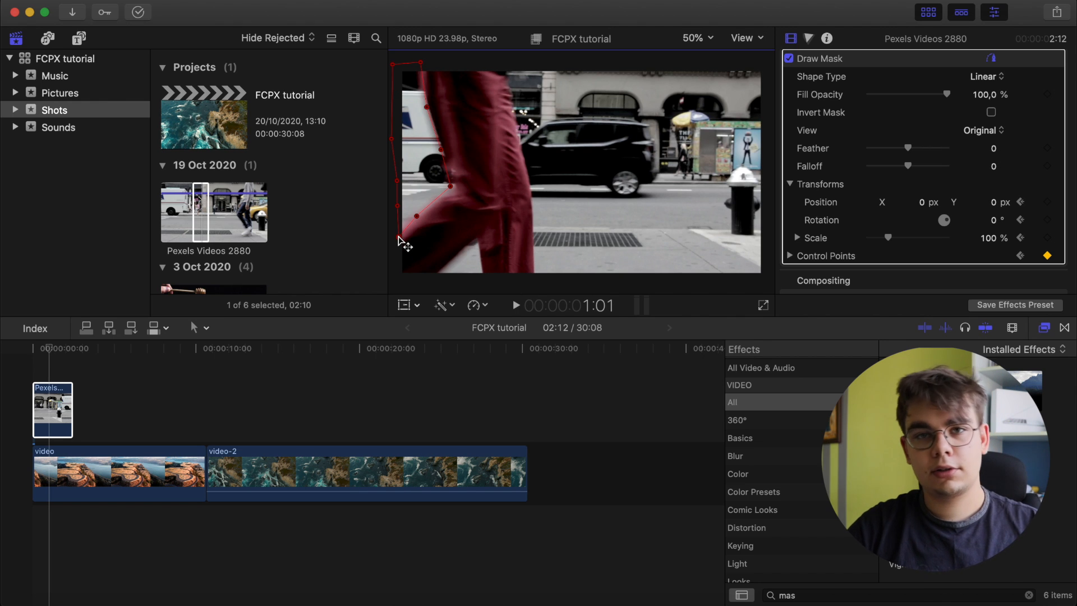
Step: At 1:02, move the mask's control points to match the trailing leg, extending the mask down to the frame's lower edge
key("Right")
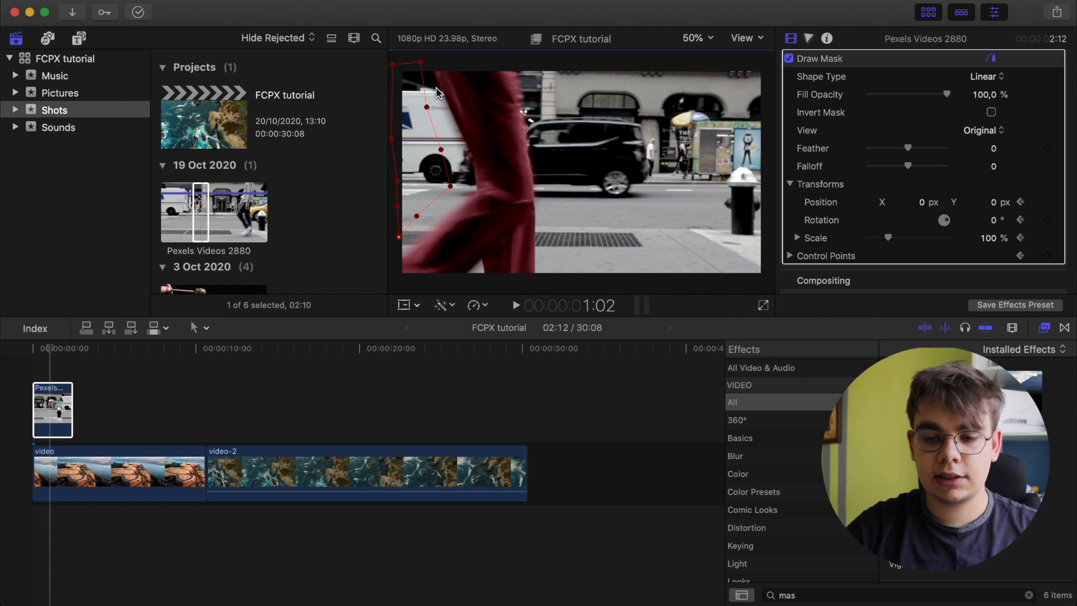
left_click_drag(421, 63, 432, 59)
left_click_drag(427, 106, 468, 150)
left_click_drag(451, 186, 476, 188)
left_click_drag(417, 218, 398, 270)
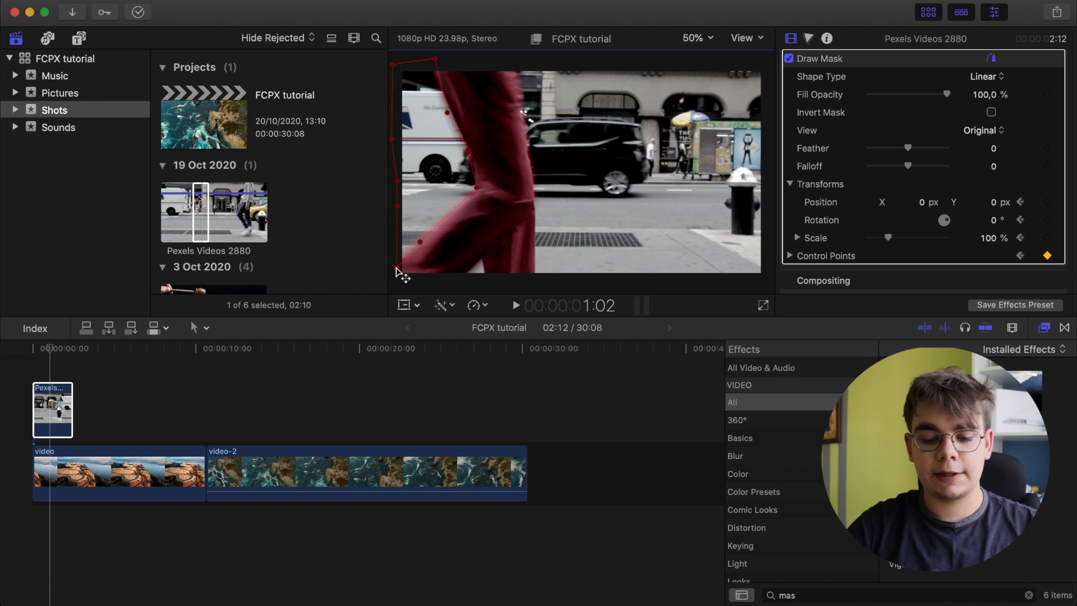
Step: Step through the street clip frame by frame up to 2:00 to check how the mask follows the passer-by
key("Right")
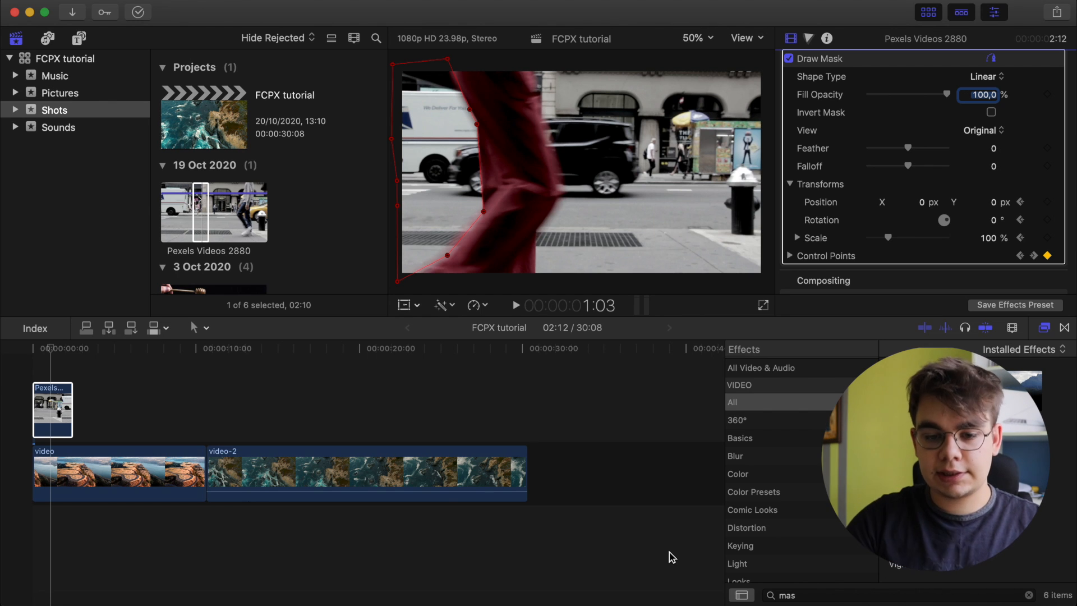
left_click(486, 241)
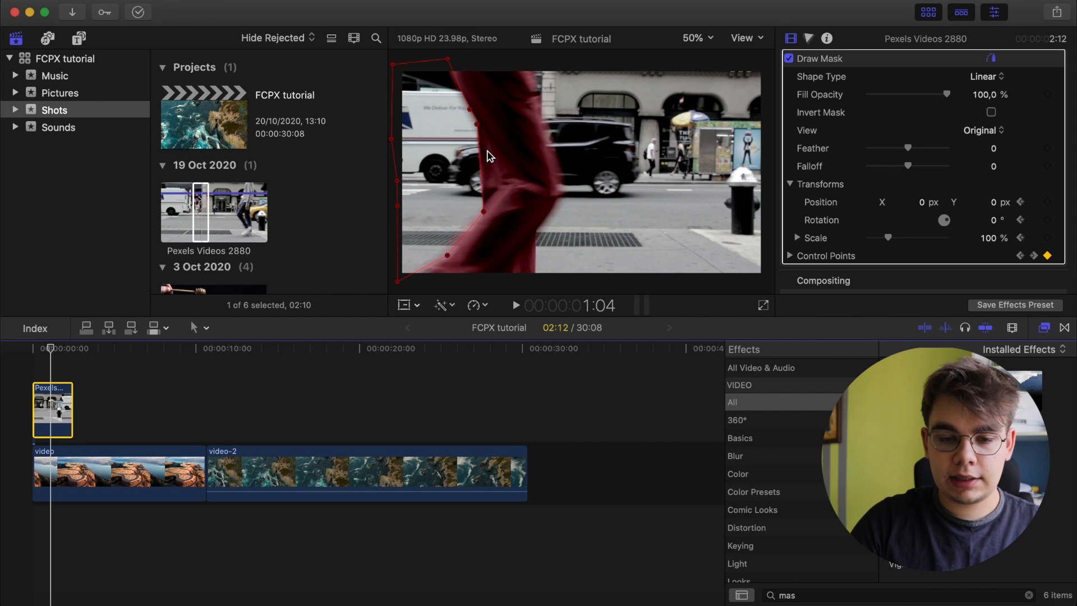
key("Right")
key("Right")
key("Right")
key("Right")
key("Right")
key("Right")
key("Right")
key("Right")
key("Right")
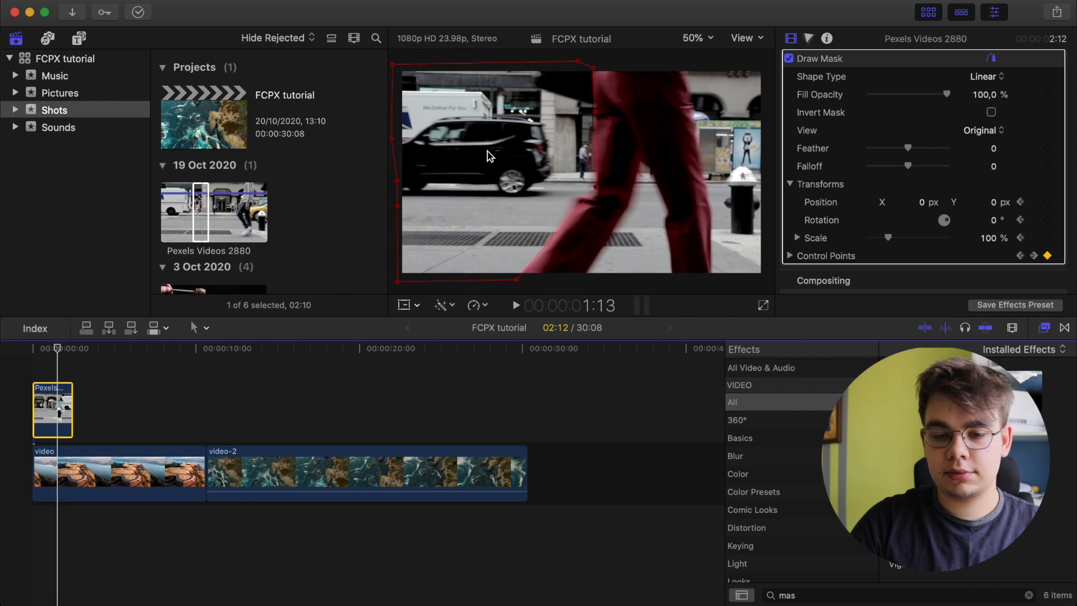
key("Right")
key("Right")
key("Right")
key("Right")
key("Right")
key("Right")
key("Right")
key("Right")
key("Right")
key("Right")
key("Right")
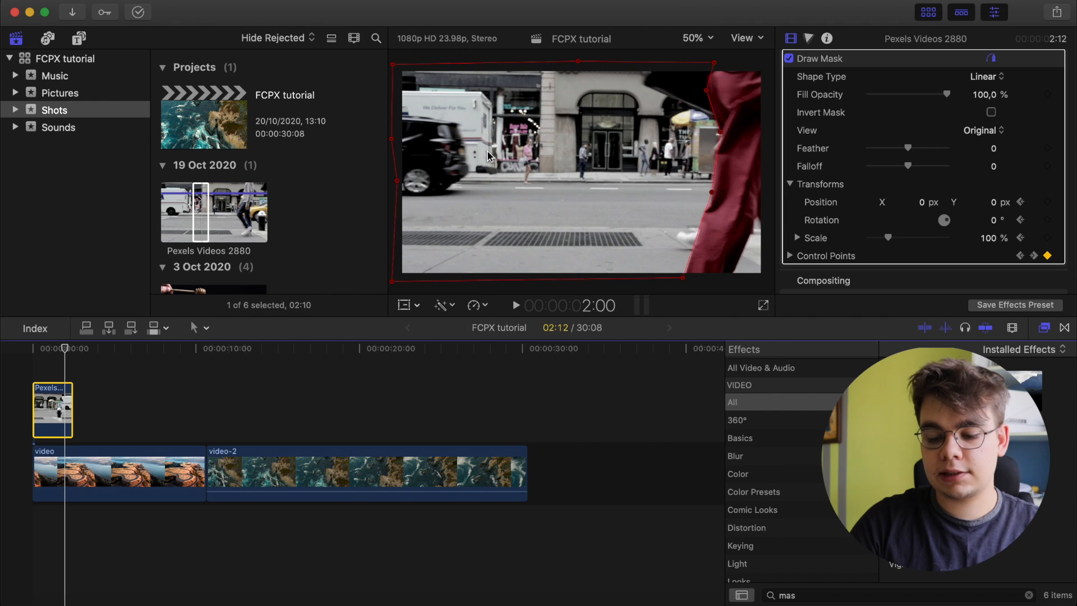
Step: Step back through the street clip frame by frame from 2:00 to 1:11 to check how the mask tracks the passer-by
key("Left")
key("Left")
key("Left")
key("Left")
key("Left")
key("Left")
key("Left")
key("Left")
key("Left")
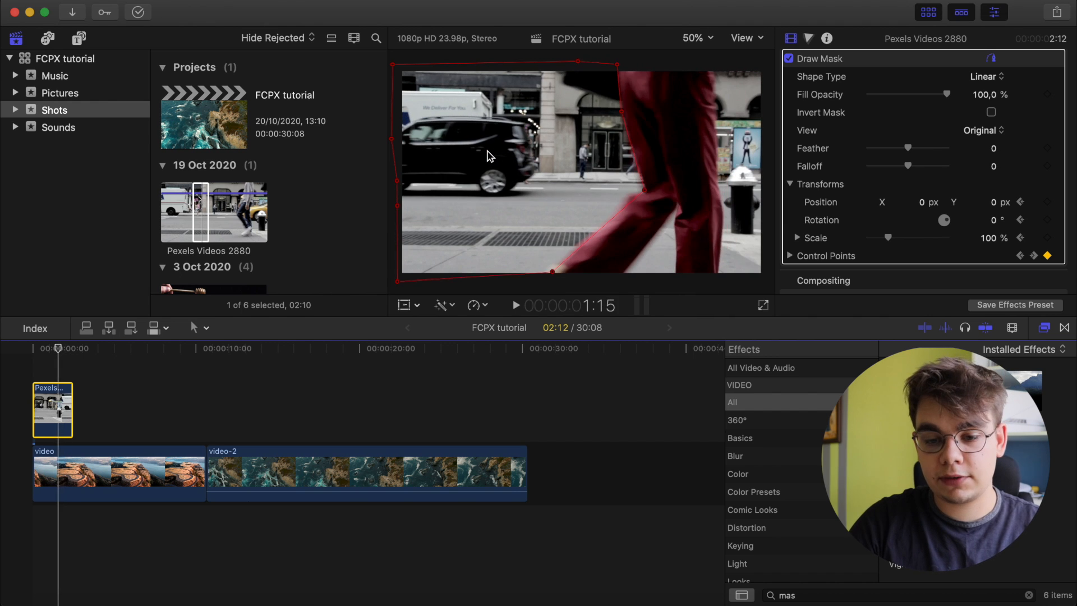
key("Left")
key("Left")
key("Left")
key("Left")
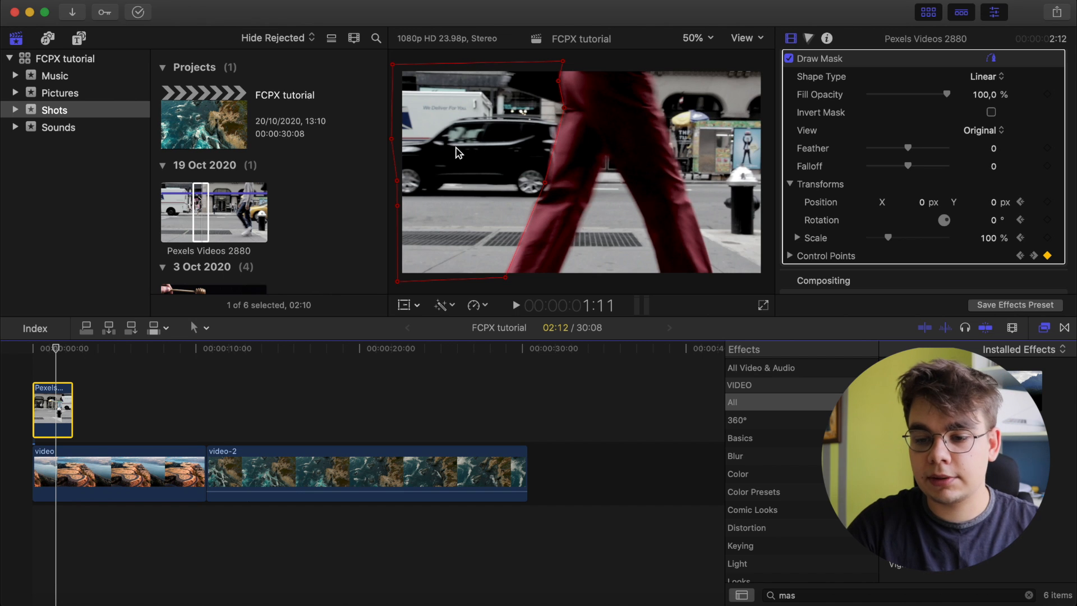
Step: Set the Draw Mask's view to Composite and invert the mask
left_click(979, 131)
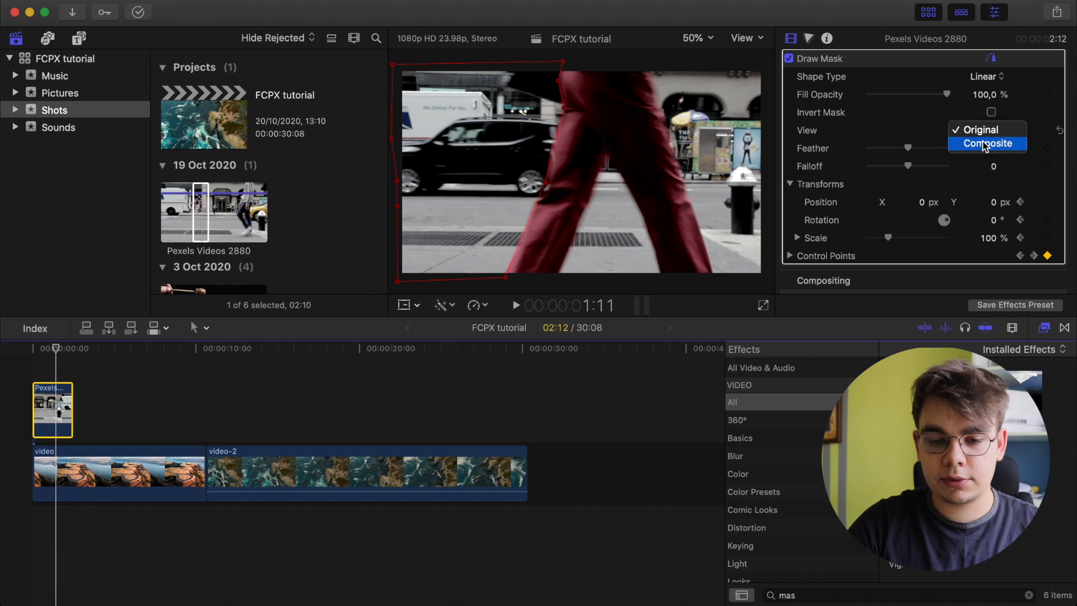
left_click(985, 144)
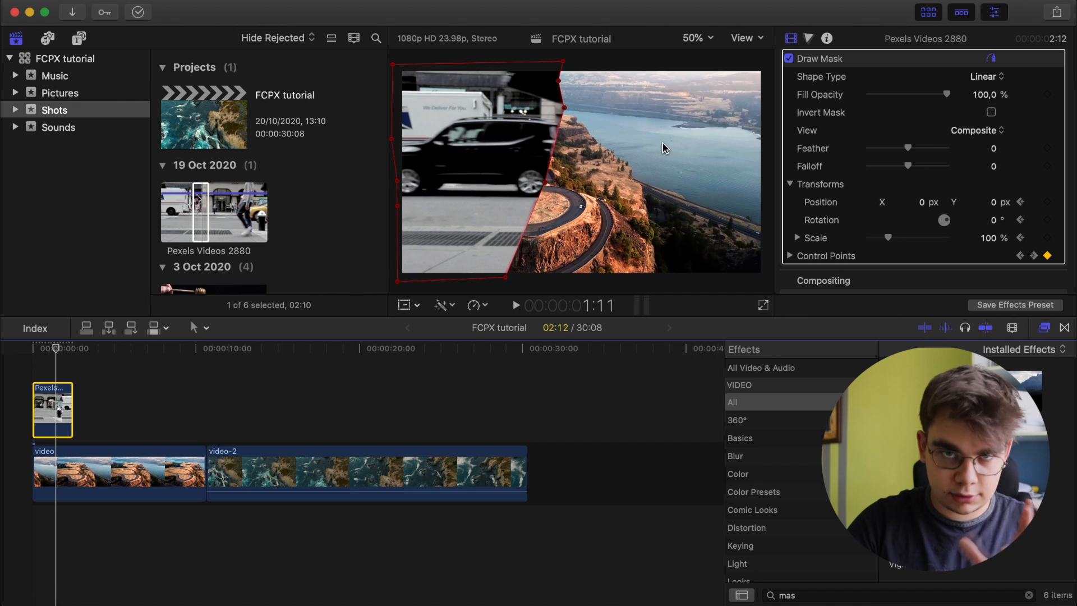
left_click(991, 113)
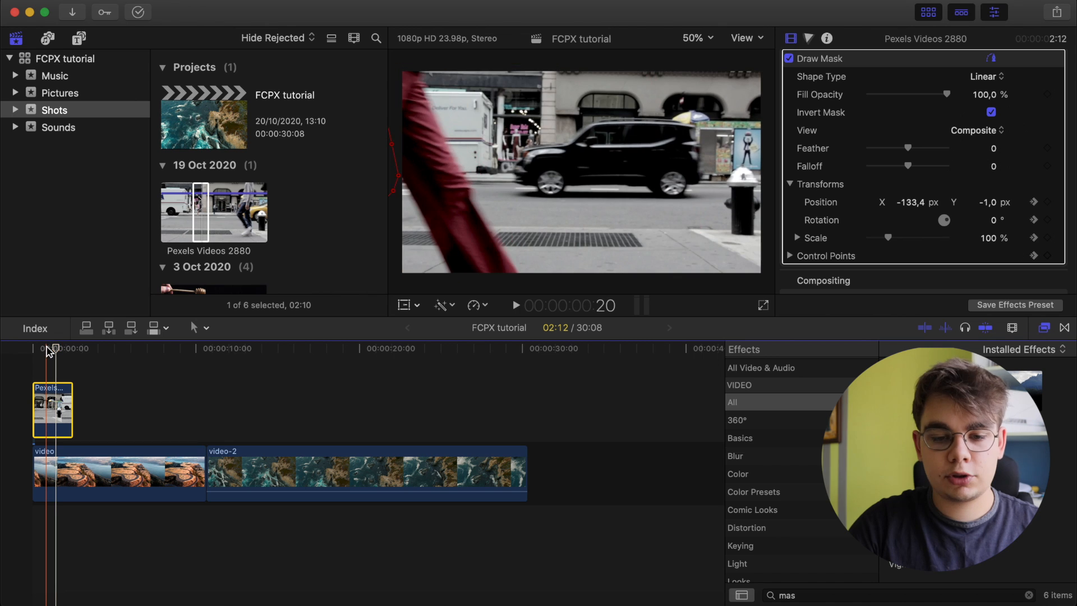
Step: Check the inverted mask frame by frame up to 1:00, and play the transition from the start of the timeline
left_click(50, 351)
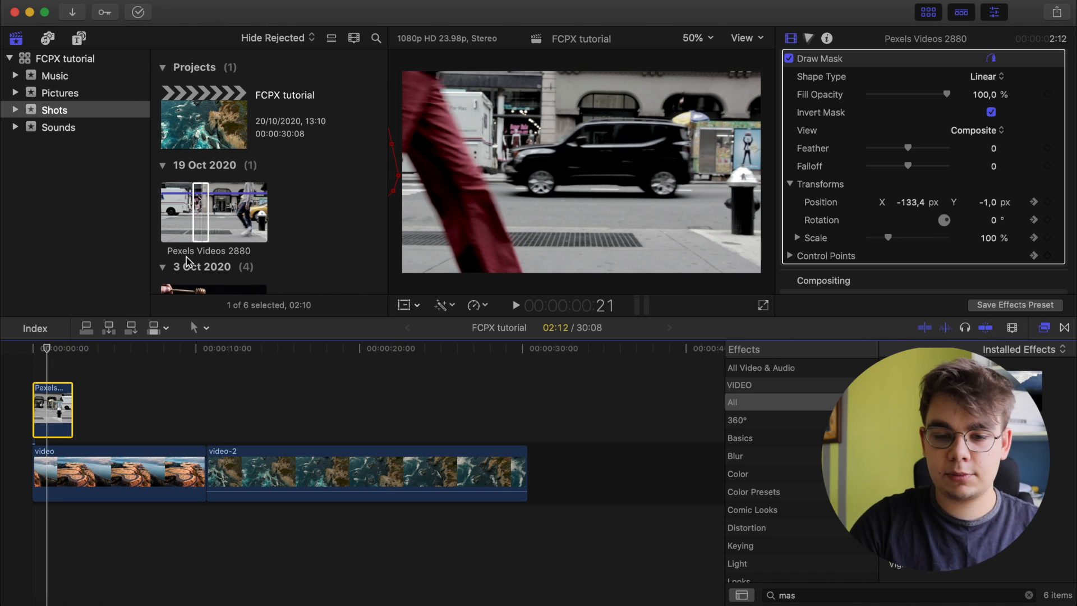
key("Right")
key("Right")
key("Right")
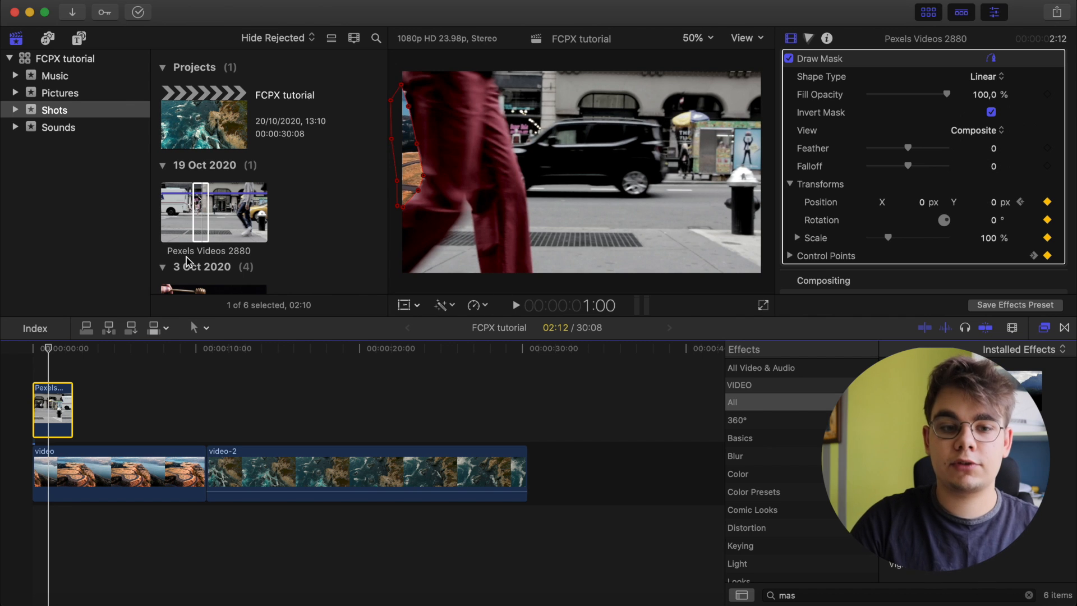
left_click(32, 349)
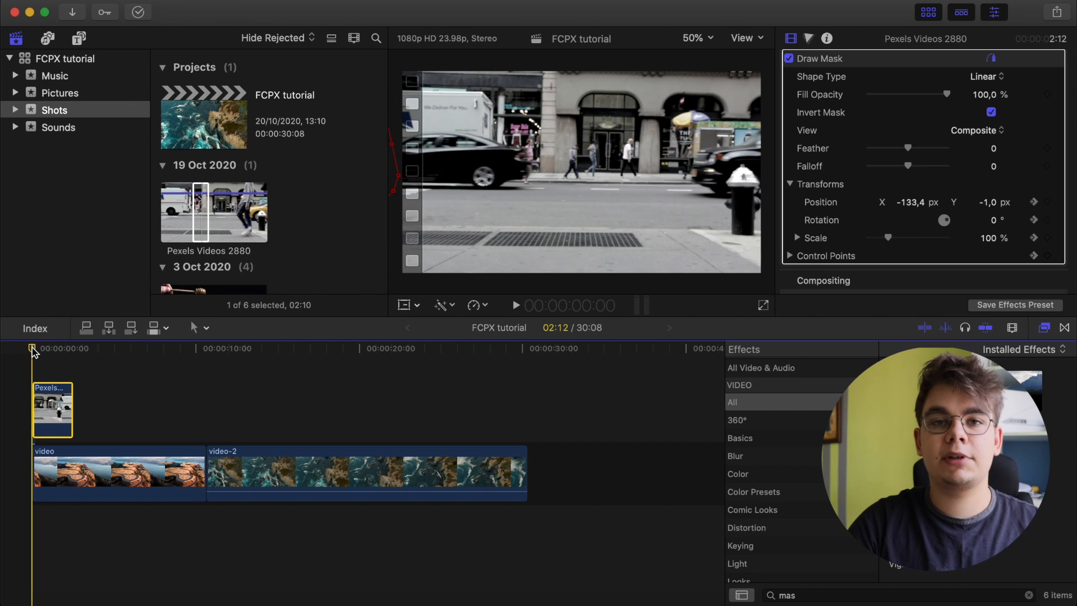
key("space")
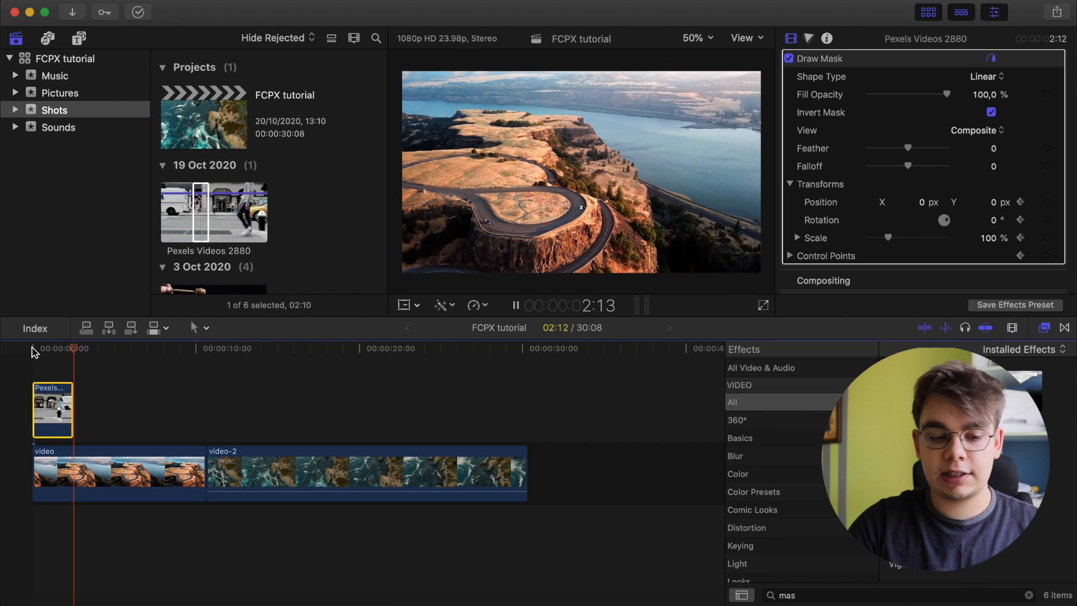
key("space")
Step: At 1:01, where the mask edge crosses the red trousers, set the Draw Mask's feather to 46
left_click(45, 349)
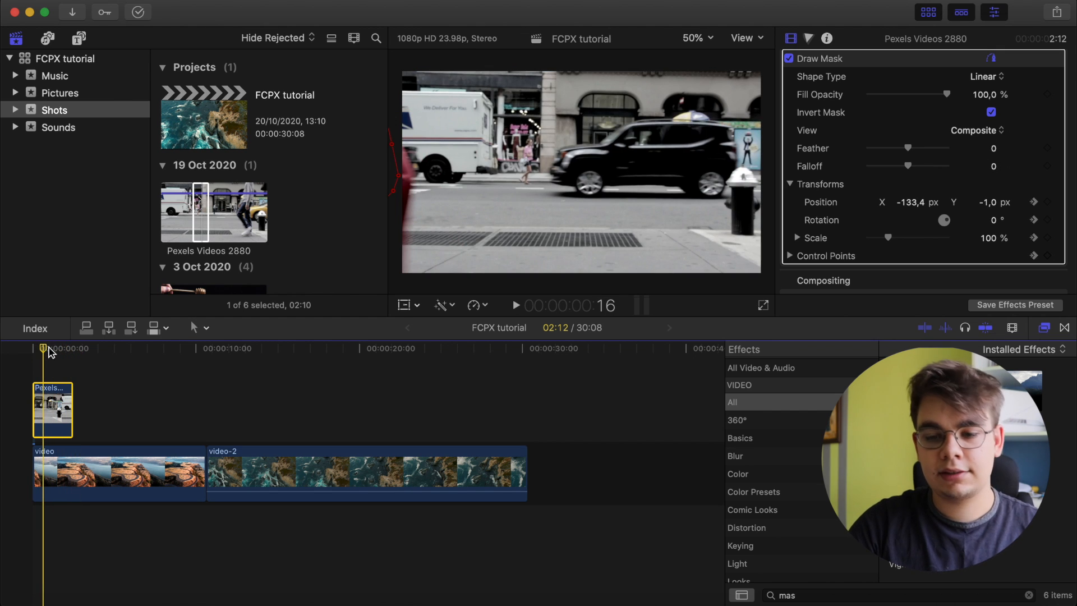
left_click_drag(45, 351, 50, 351)
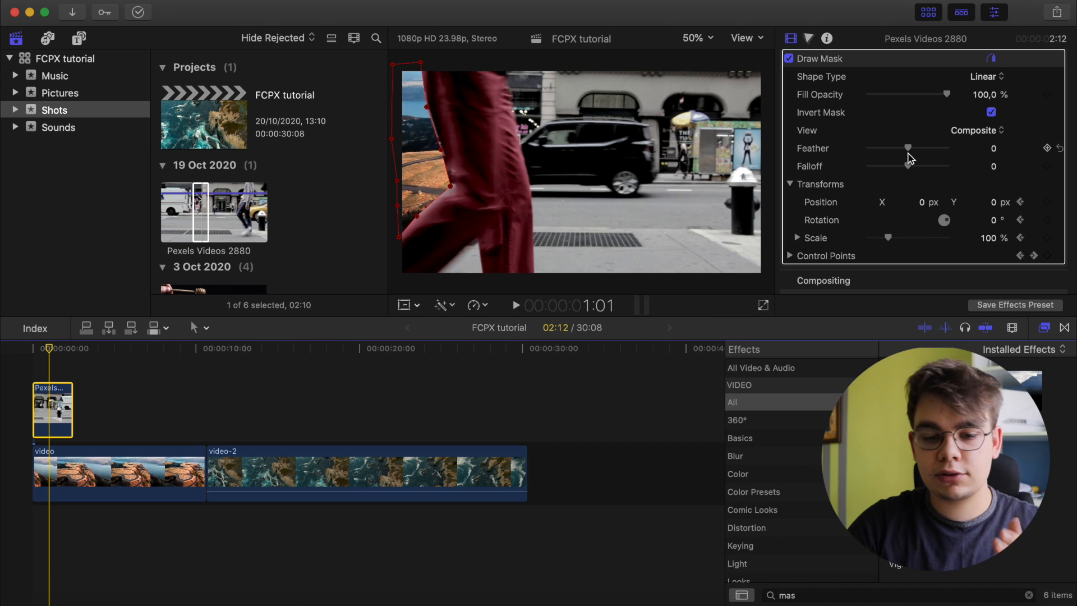
left_click_drag(909, 149, 929, 154)
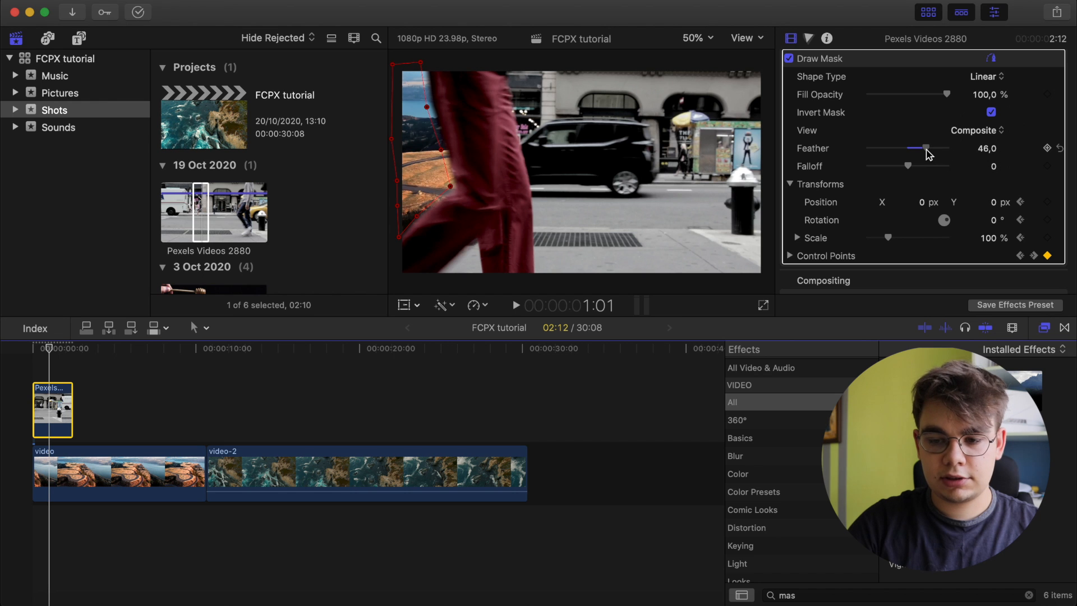
Step: Play the feathered mask transition from the start of the timeline through to the landscape clip
left_click(34, 348)
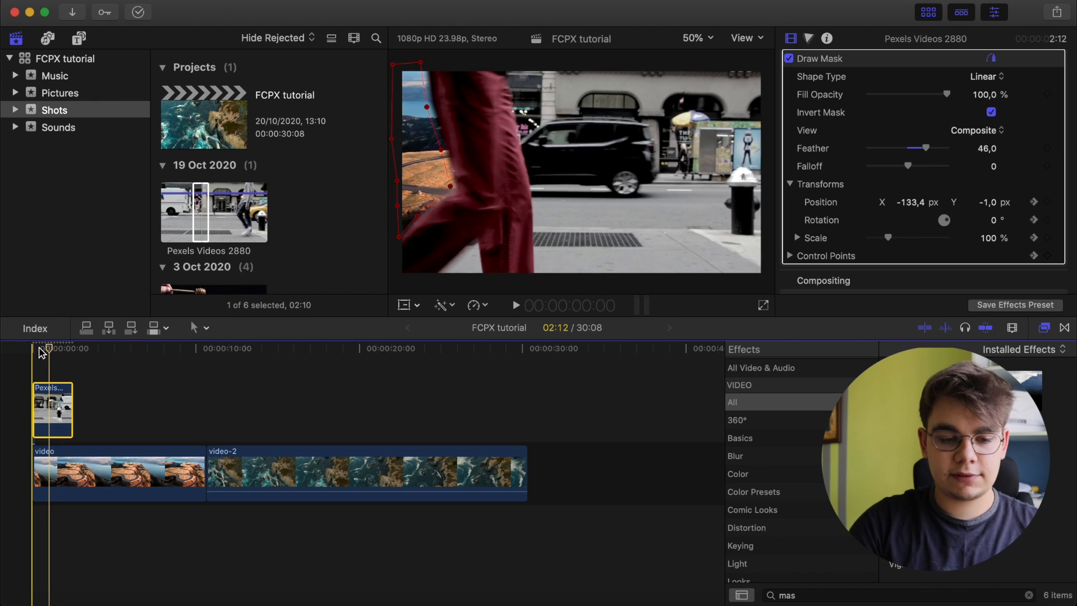
key("space")
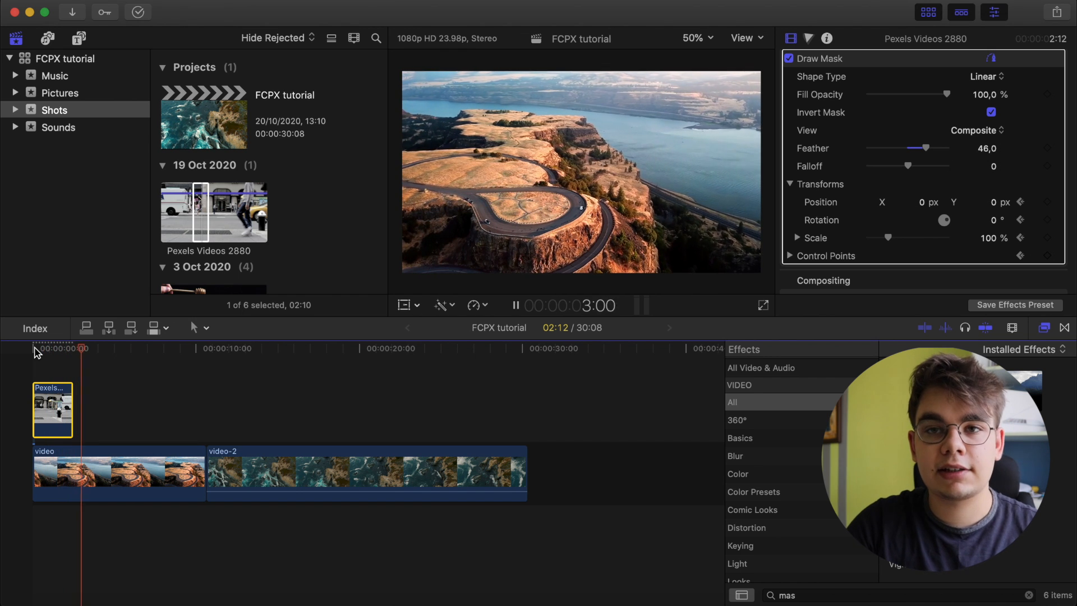
key("space")
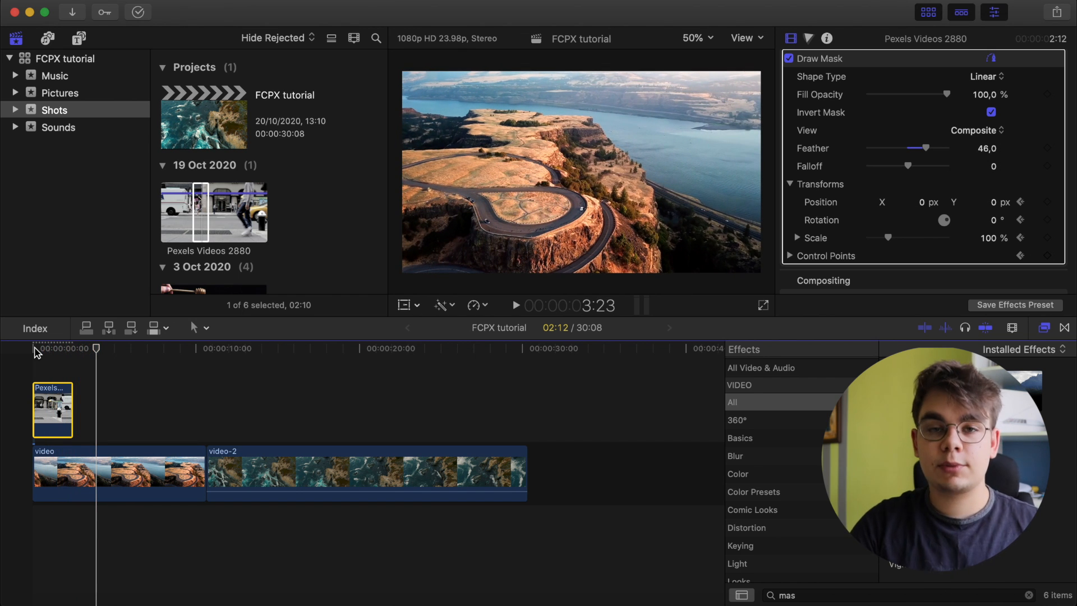